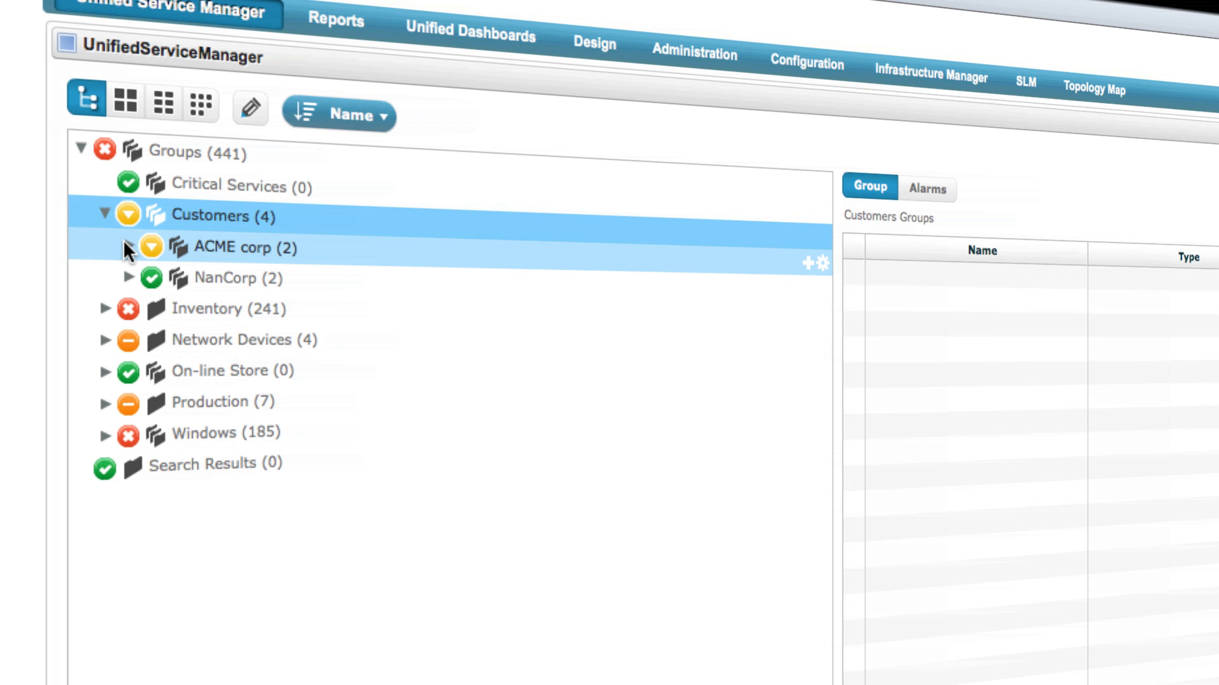
# - Expand ACME corp and Virtual Machines, then show the Production group's seven member tiles
pyautogui.click(124, 244)
pyautogui.click(151, 308)
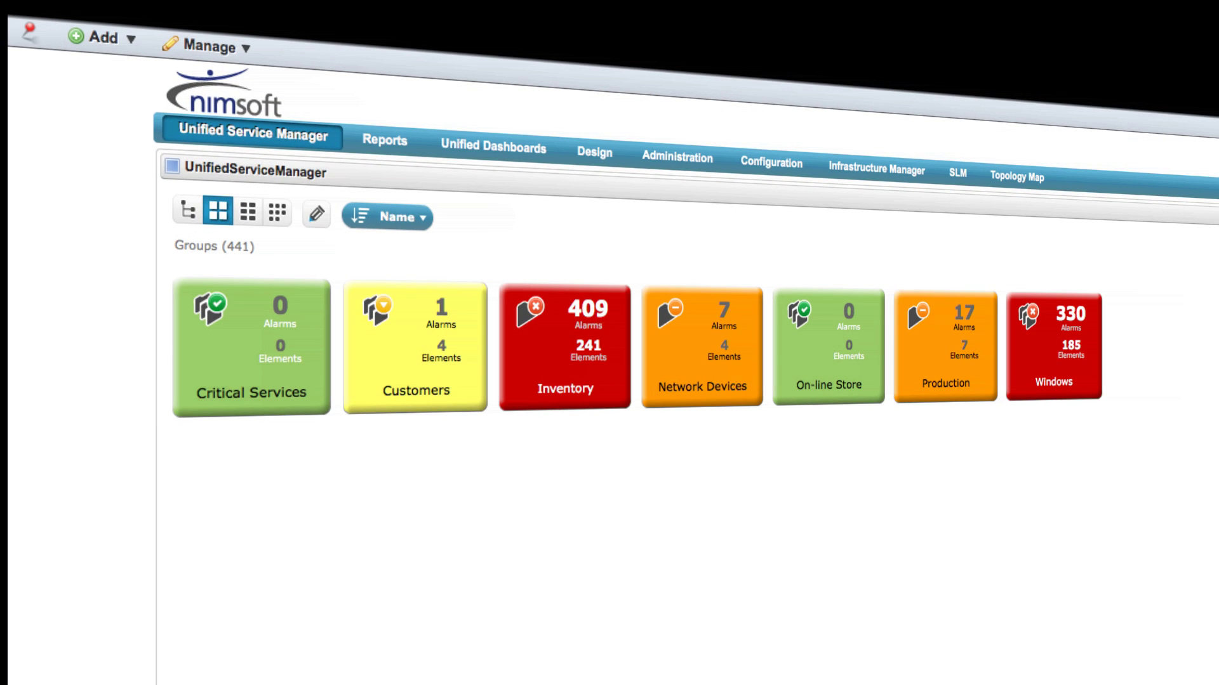
pyautogui.click(935, 357)
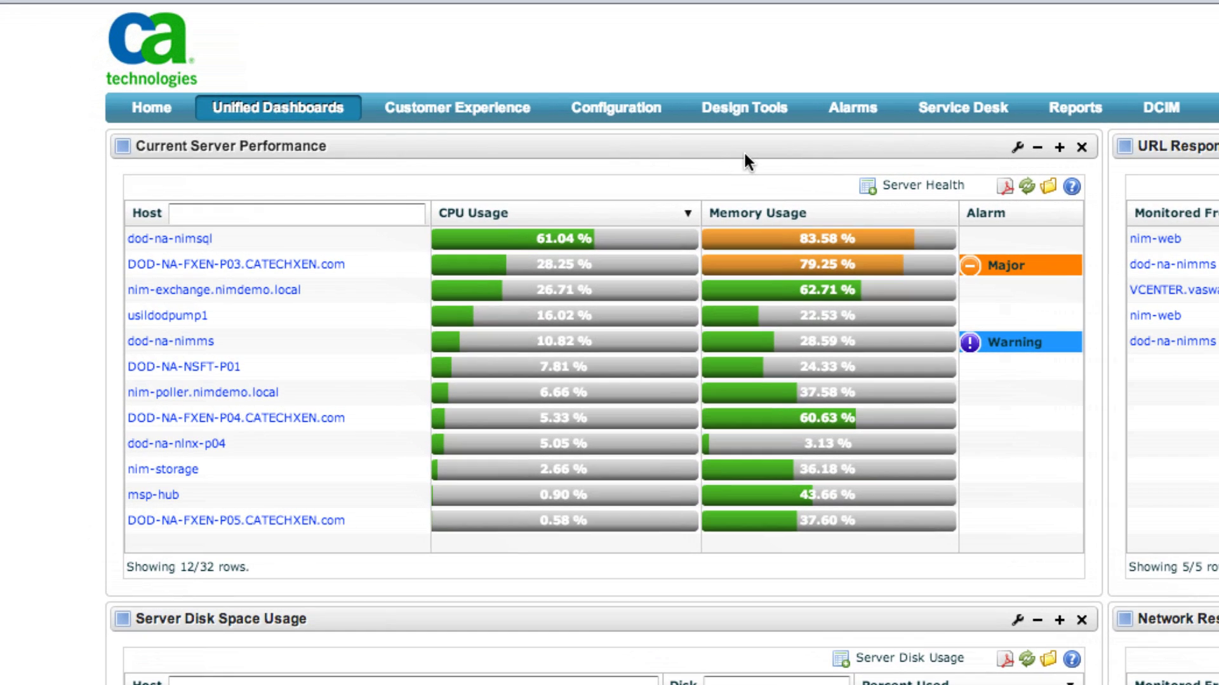
# - Open the performance view for host dod-na-nimsql from Current Server Performance
pyautogui.click(202, 238)
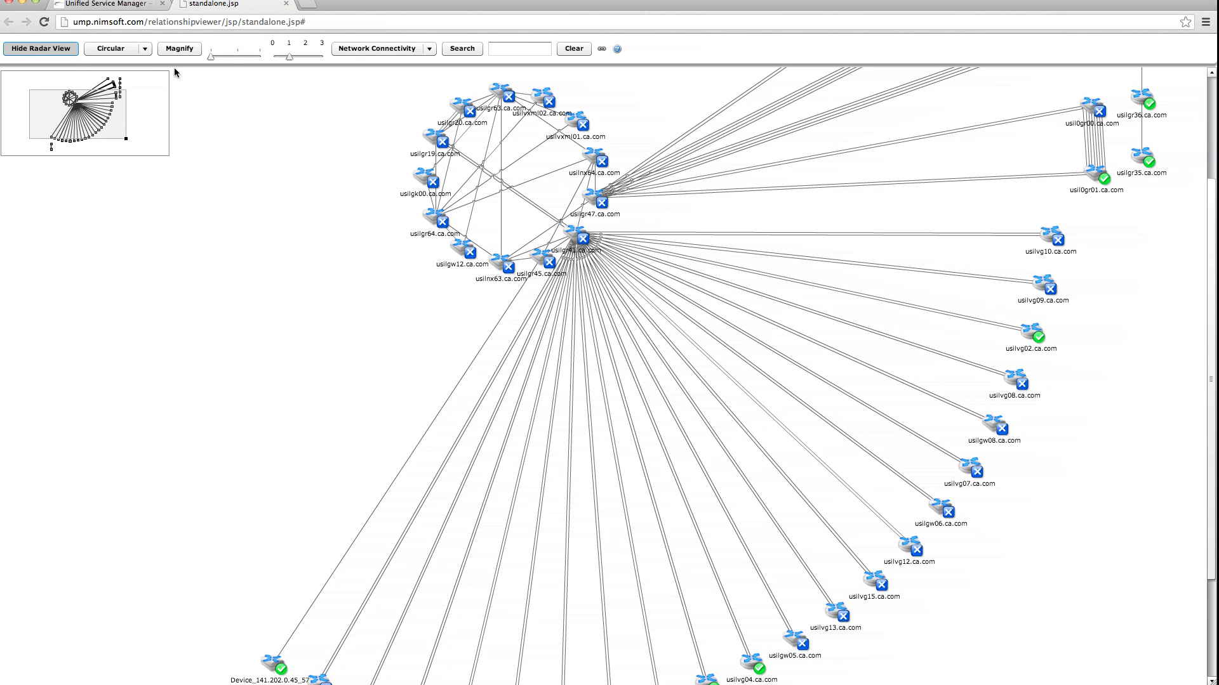
# - Switch the relationship map from Circular to Organic layout and view a node's info card
pyautogui.click(145, 56)
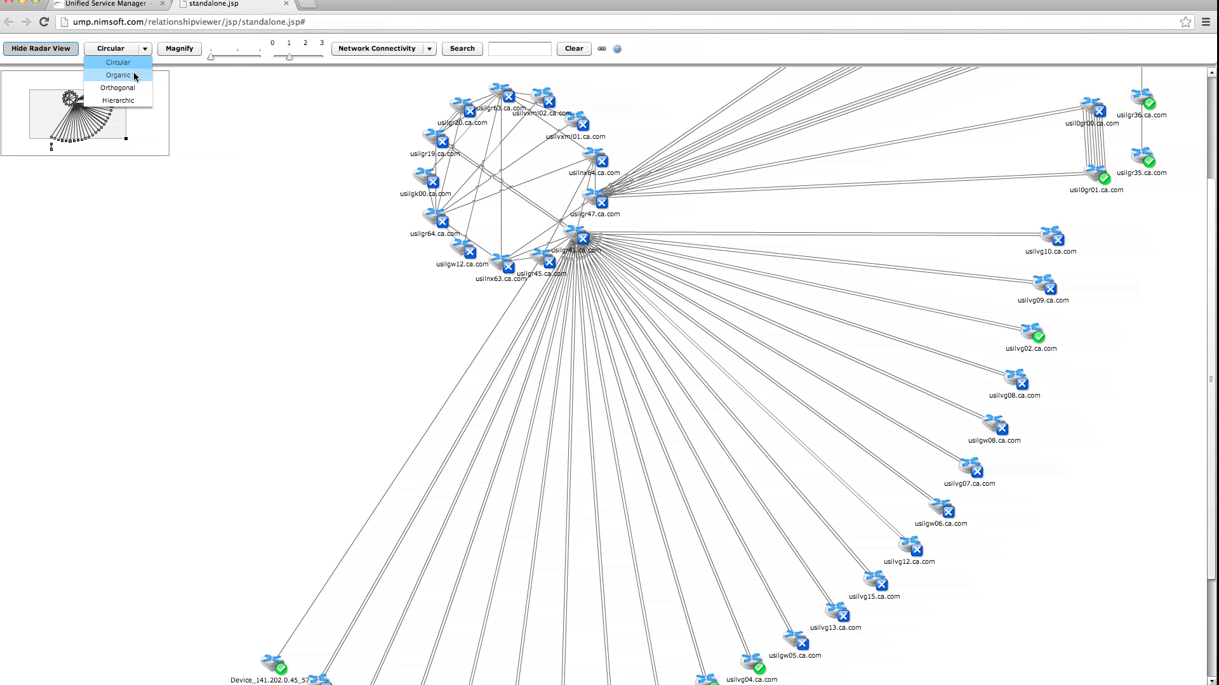
pyautogui.click(135, 74)
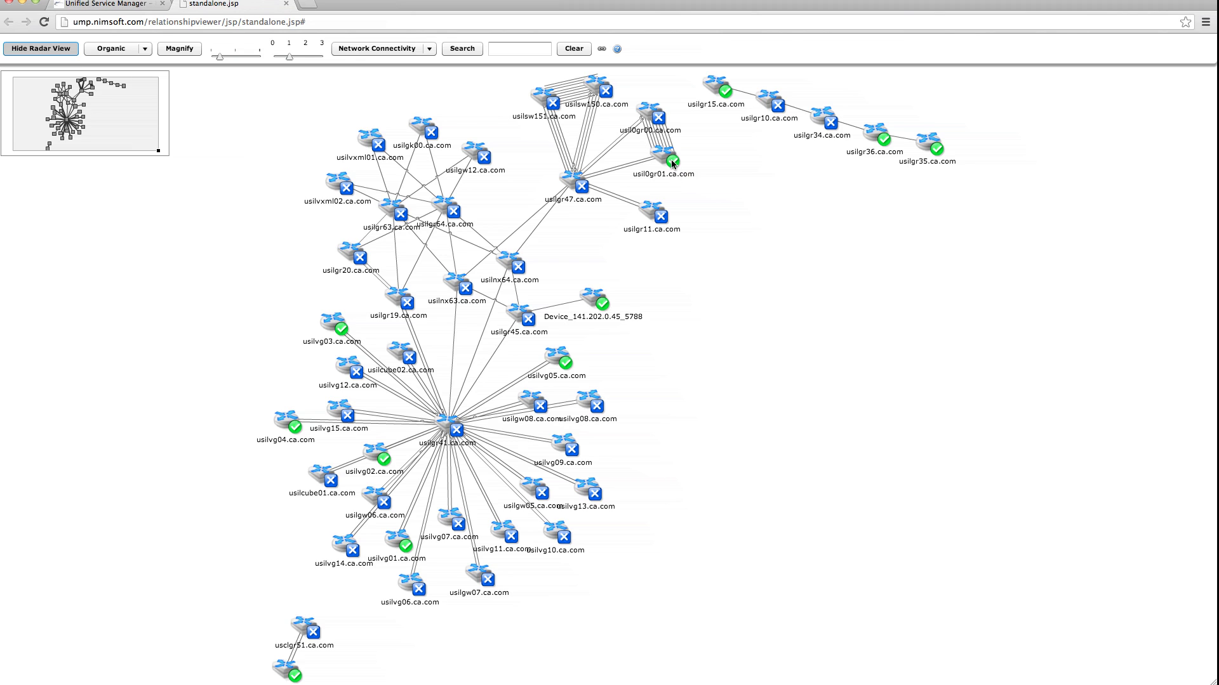
pyautogui.moveTo(672, 163)
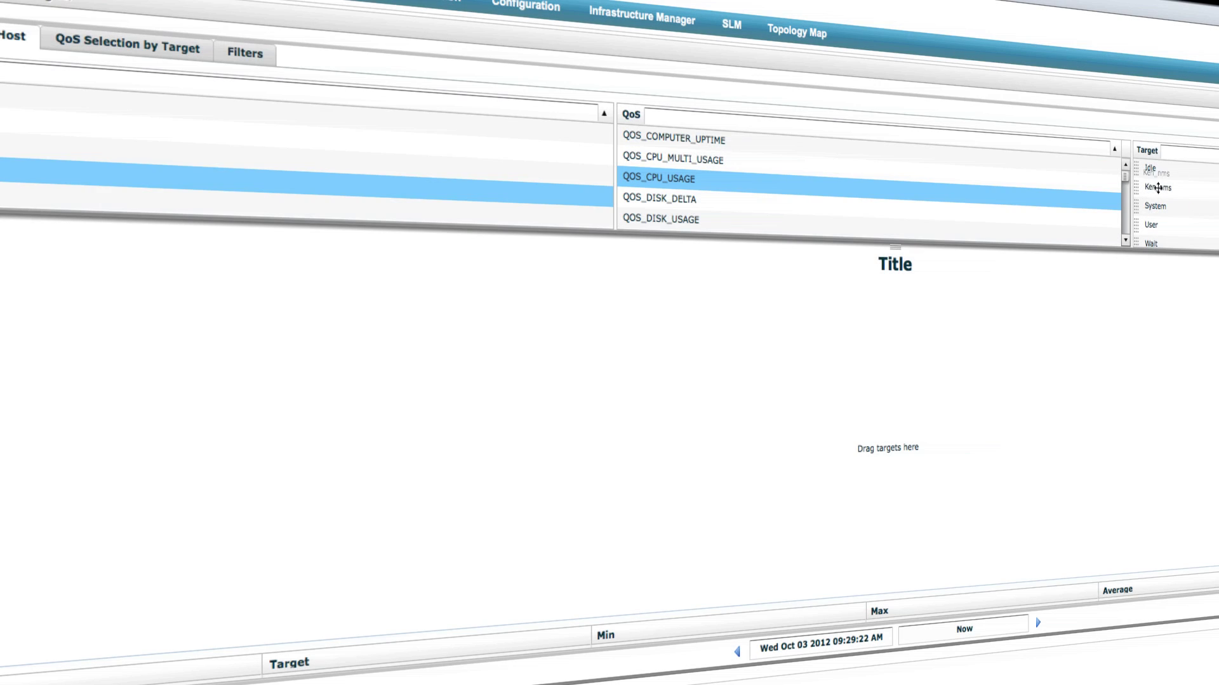
# - Plot the Ken_nms and User CPU targets on the QOS_CPU_USAGE chart
pyautogui.moveTo(1150, 205); pyautogui.dragTo(1098, 271)
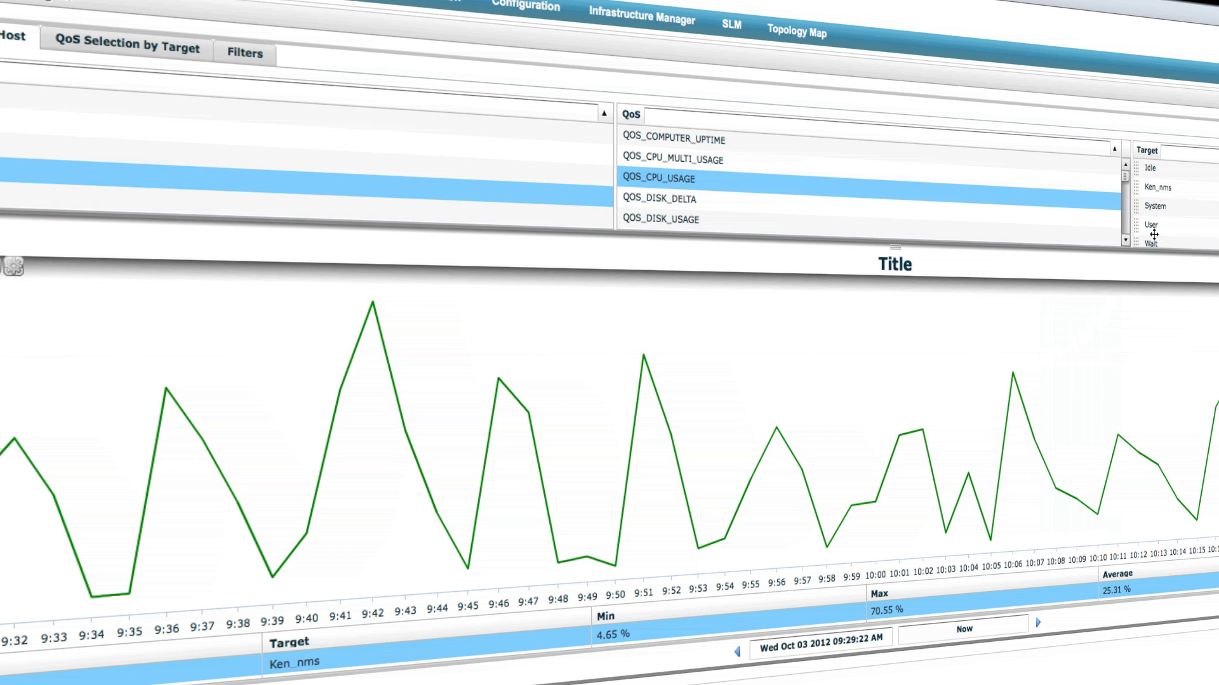
pyautogui.moveTo(1157, 227); pyautogui.dragTo(1093, 351)
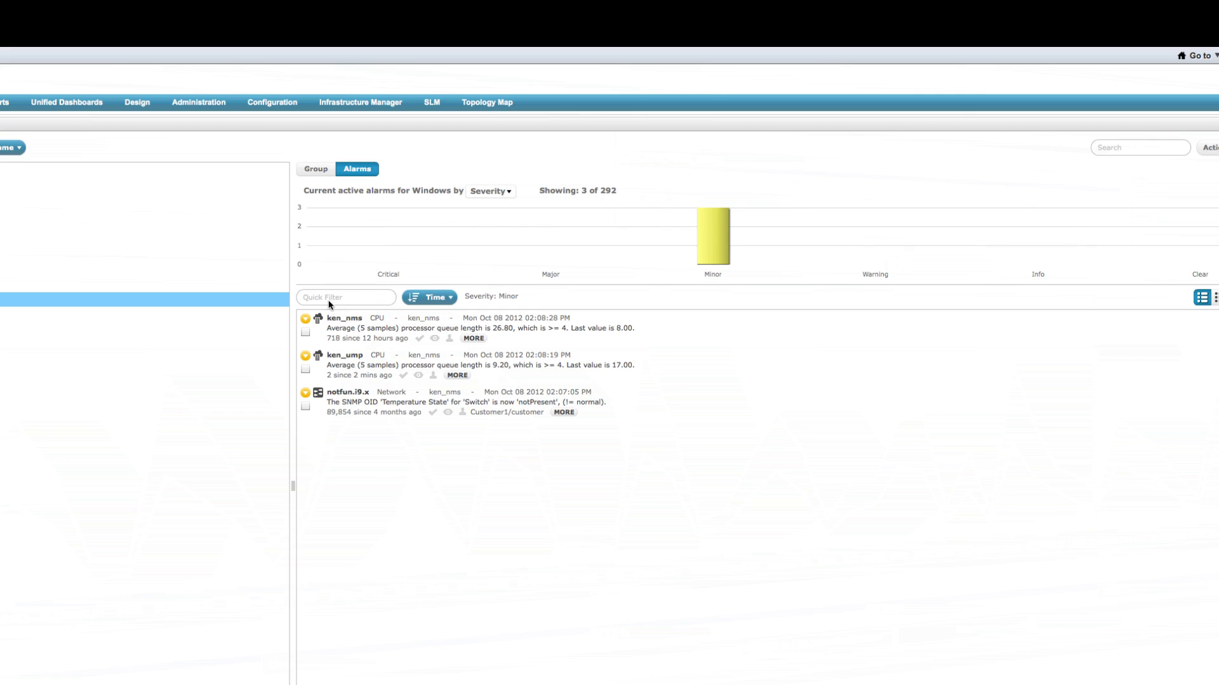
# - Filter alarms by 'cpu' and show the ken_nms alarm's history and metric graph
pyautogui.click(325, 299)
pyautogui.write('cpu')
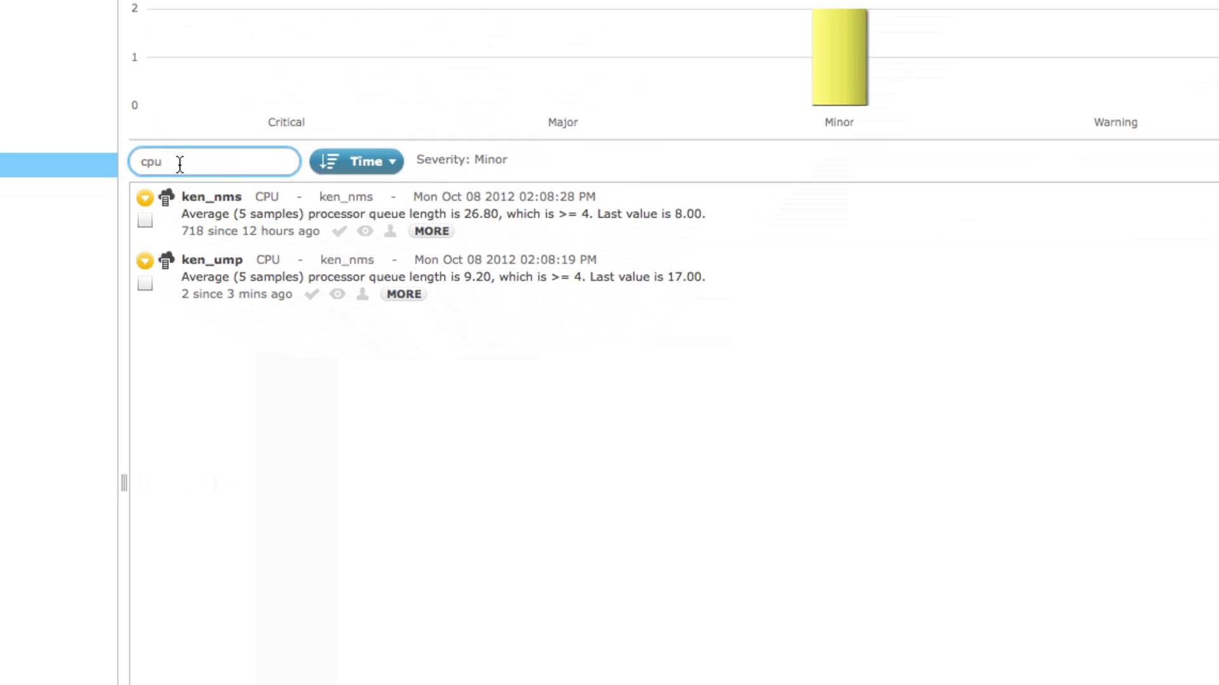
pyautogui.click(406, 185)
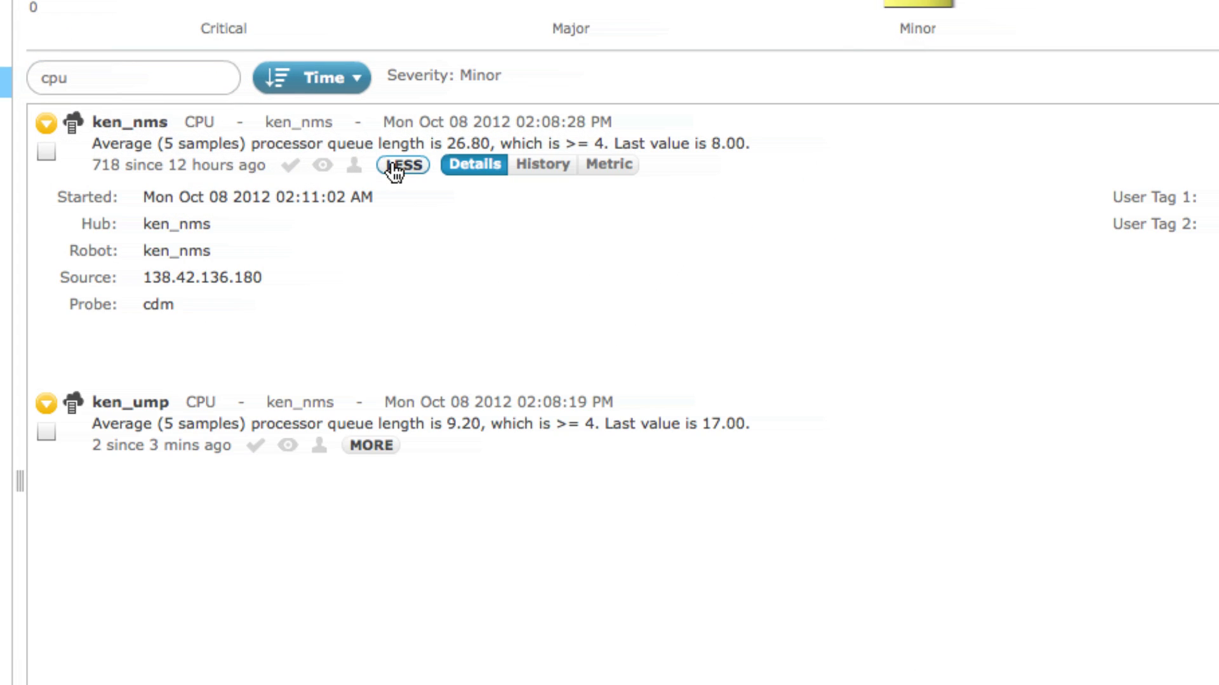
pyautogui.click(536, 167)
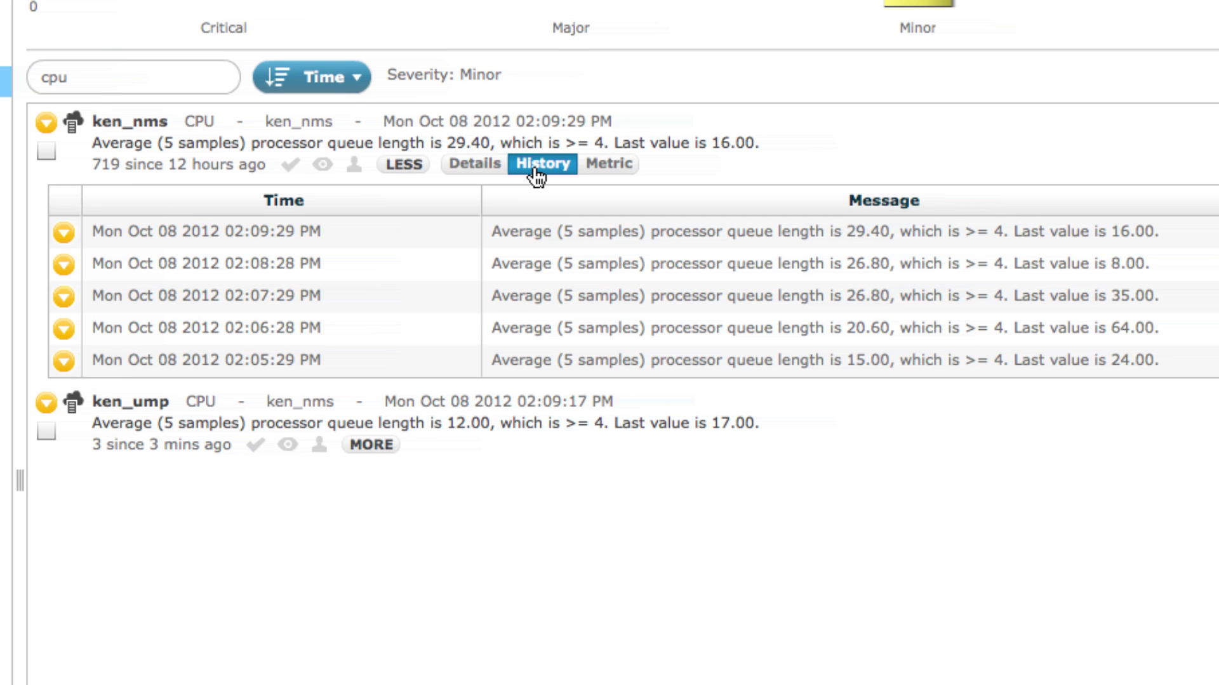
pyautogui.click(606, 165)
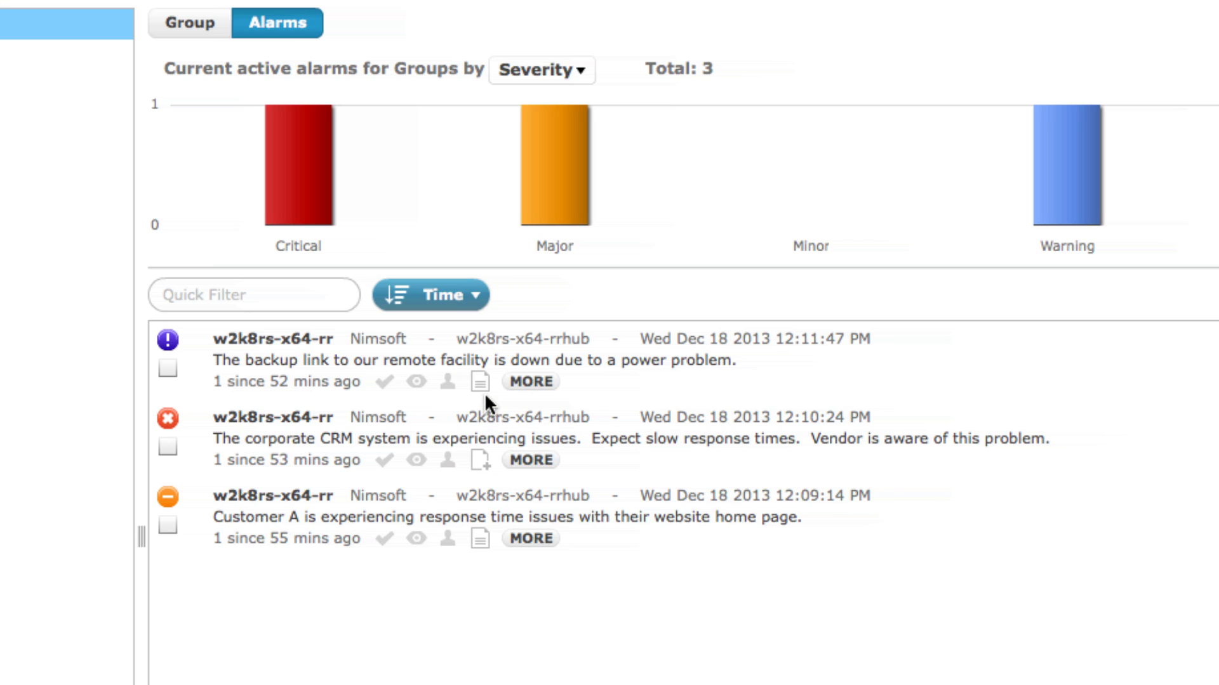
# - Read the annotation notes on the Groups alarms, ending with the website alarm's note
pyautogui.moveTo(485, 391)
pyautogui.moveTo(482, 544)
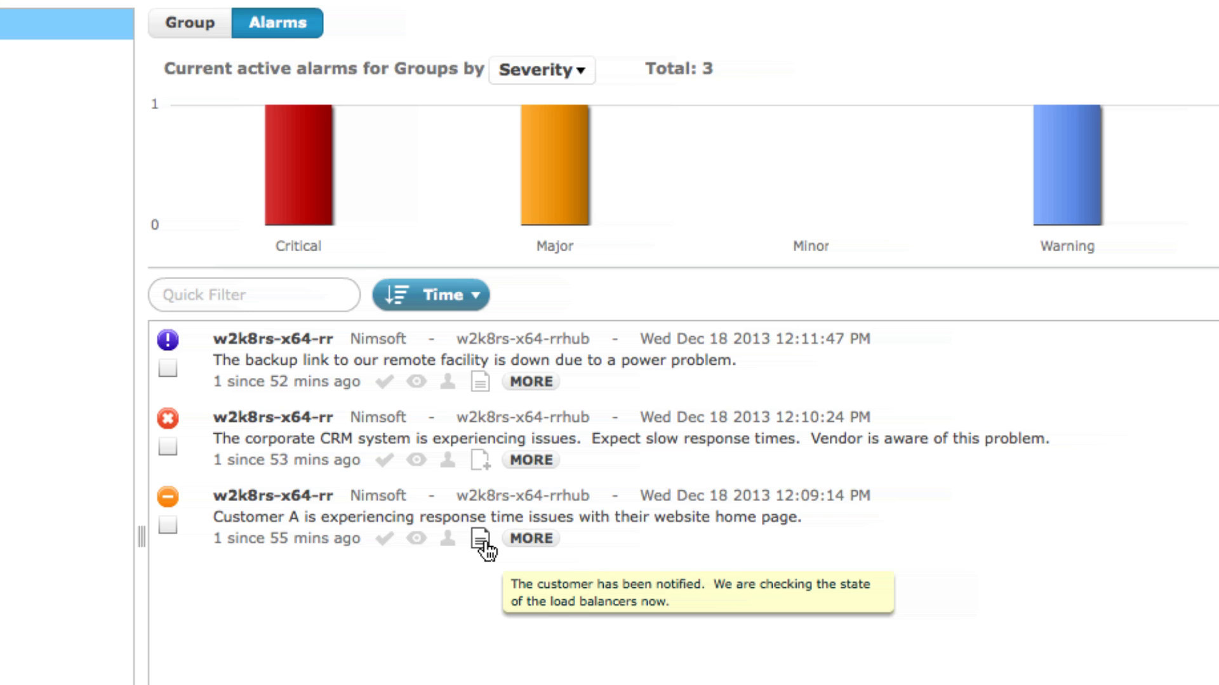
# - Annotate alarms with 'is there any update yet?' and a status-page link, then follow that link
pyautogui.click(480, 383)
pyautogui.write('is there')
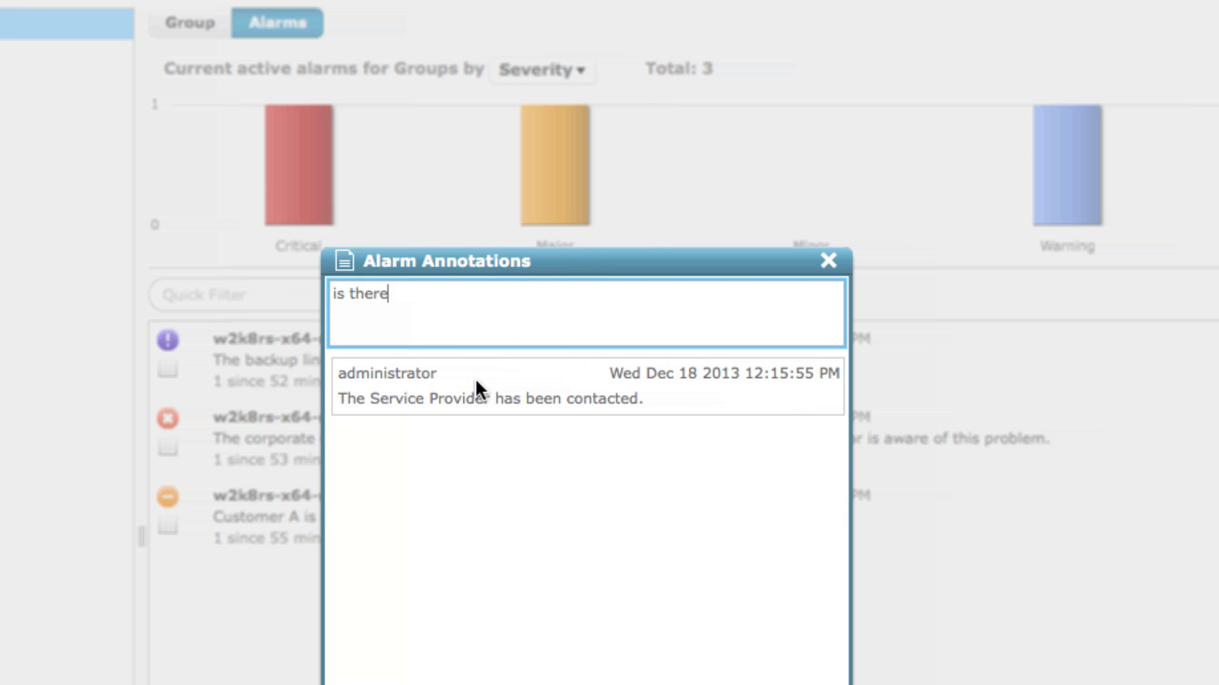
pyautogui.write(' any update yet?')
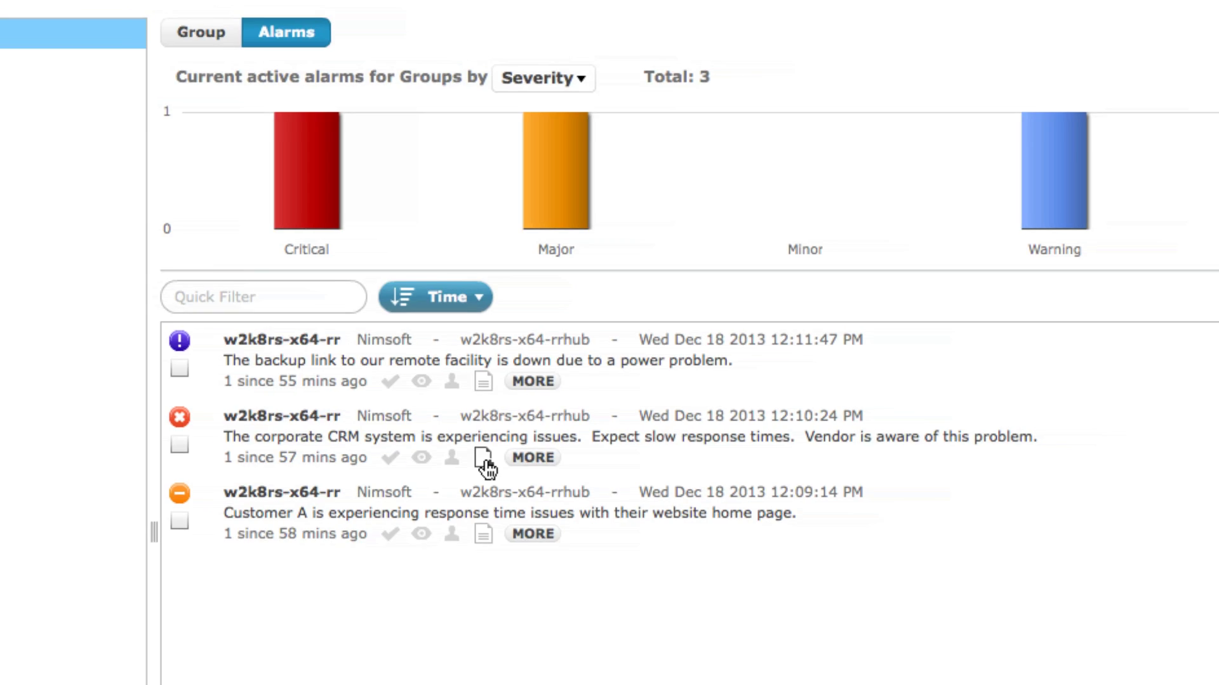
pyautogui.click(484, 461)
pyautogui.write('Here is a')
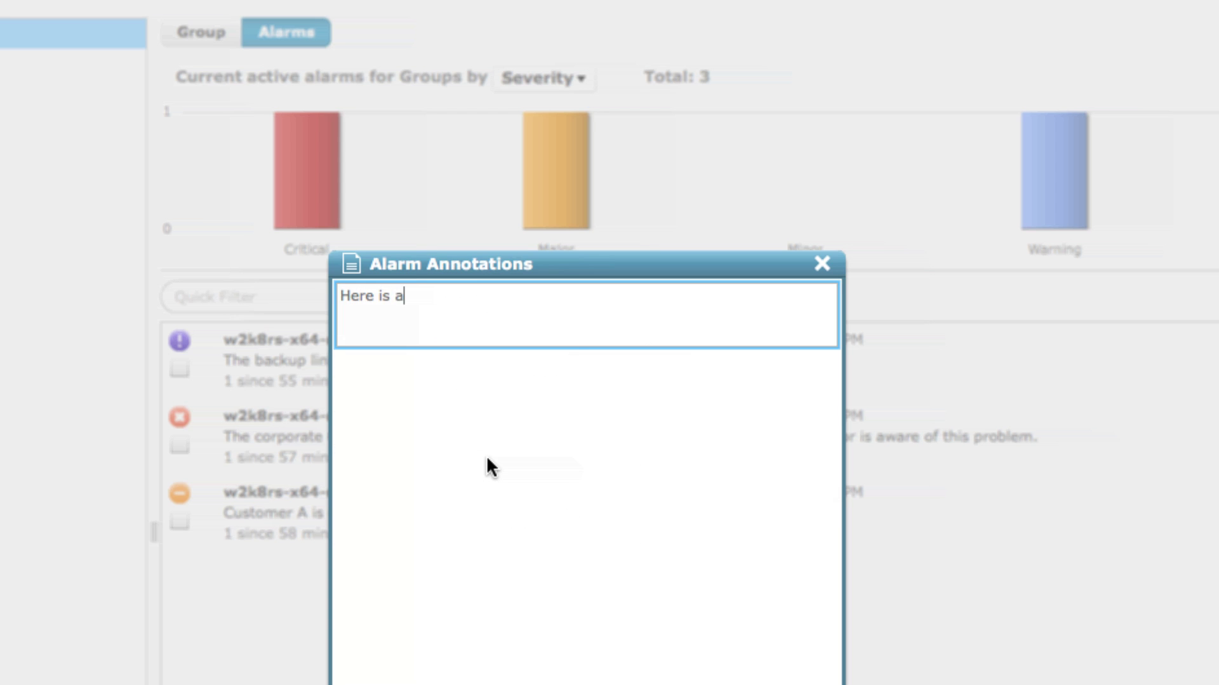
pyautogui.write(' page that shows the state of the service:')
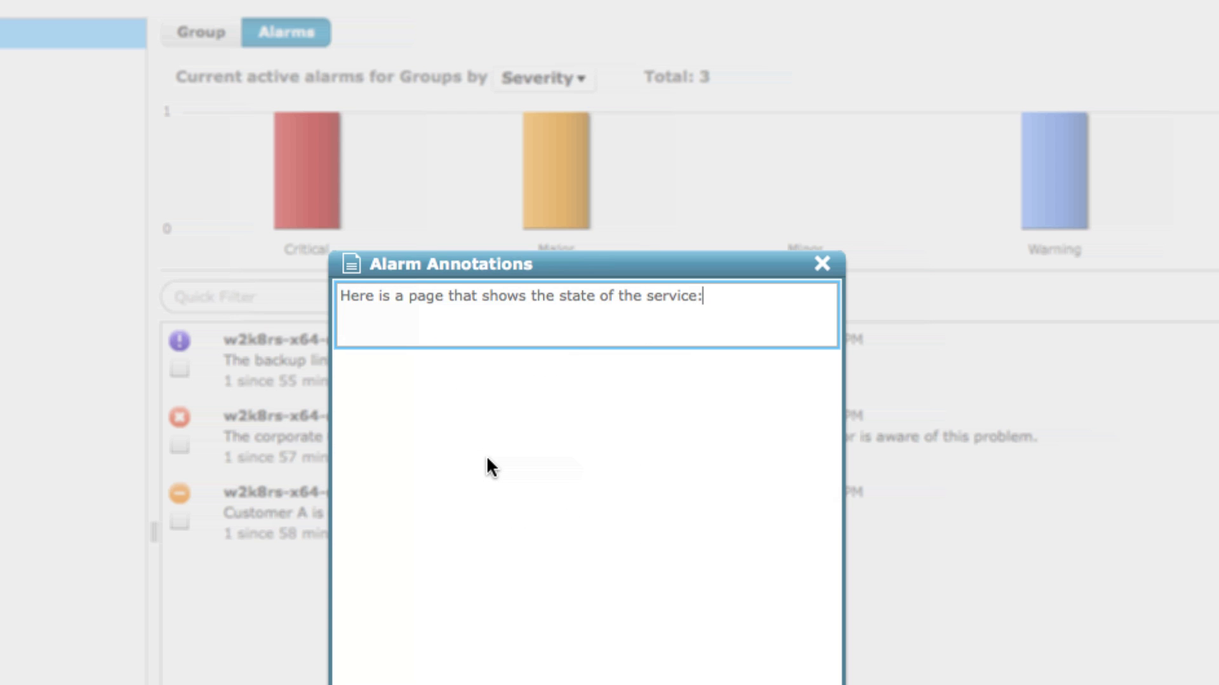
pyautogui.write('http://status.salesforce.com/trust/status/')
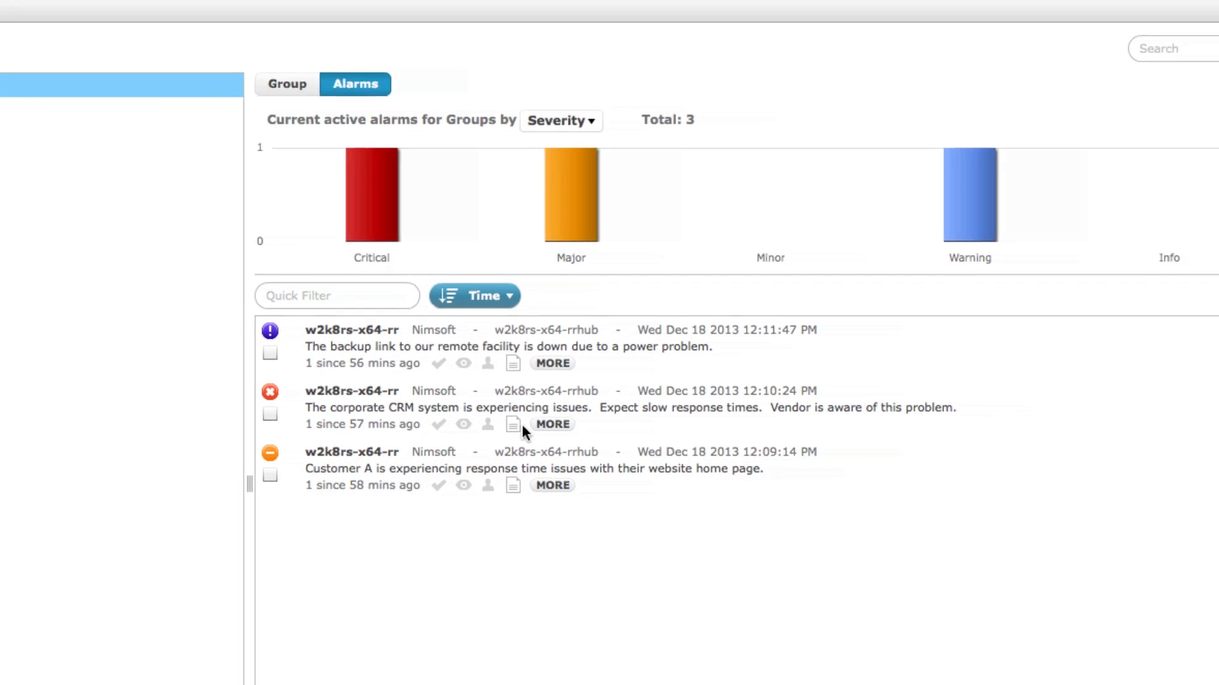
pyautogui.click(522, 425)
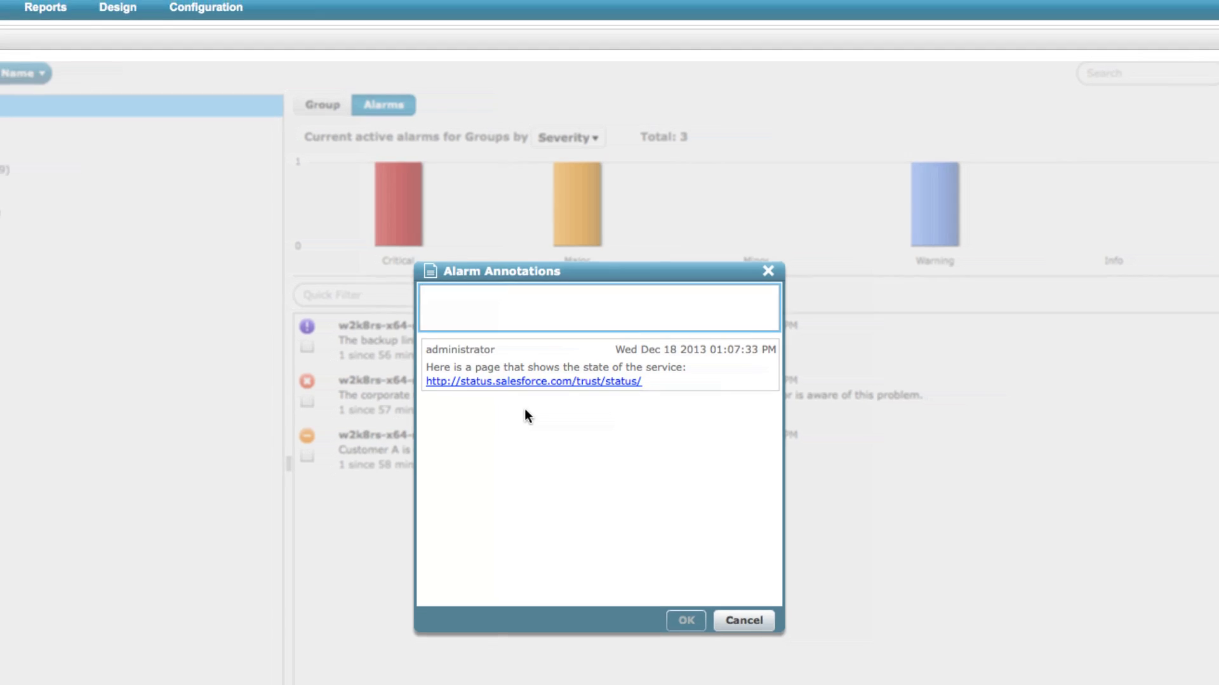
pyautogui.click(544, 382)
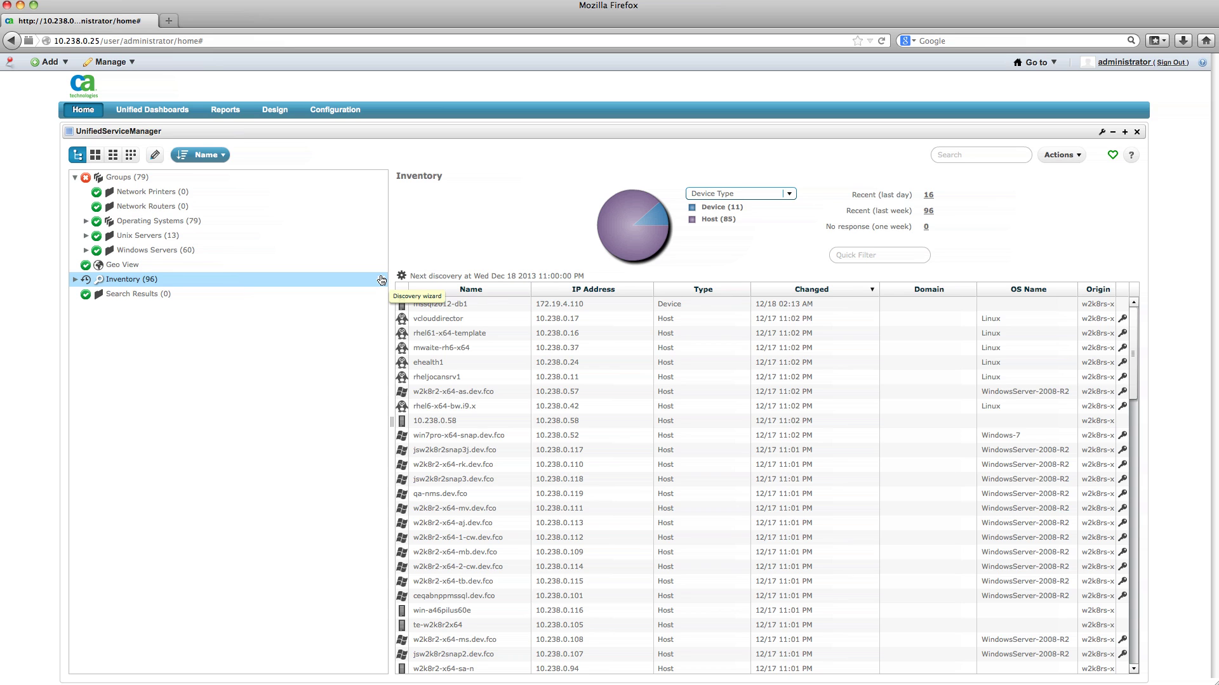
# - Launch the Discovery Wizard from Inventory, go to Ranges, and start a new range
pyautogui.click(381, 281)
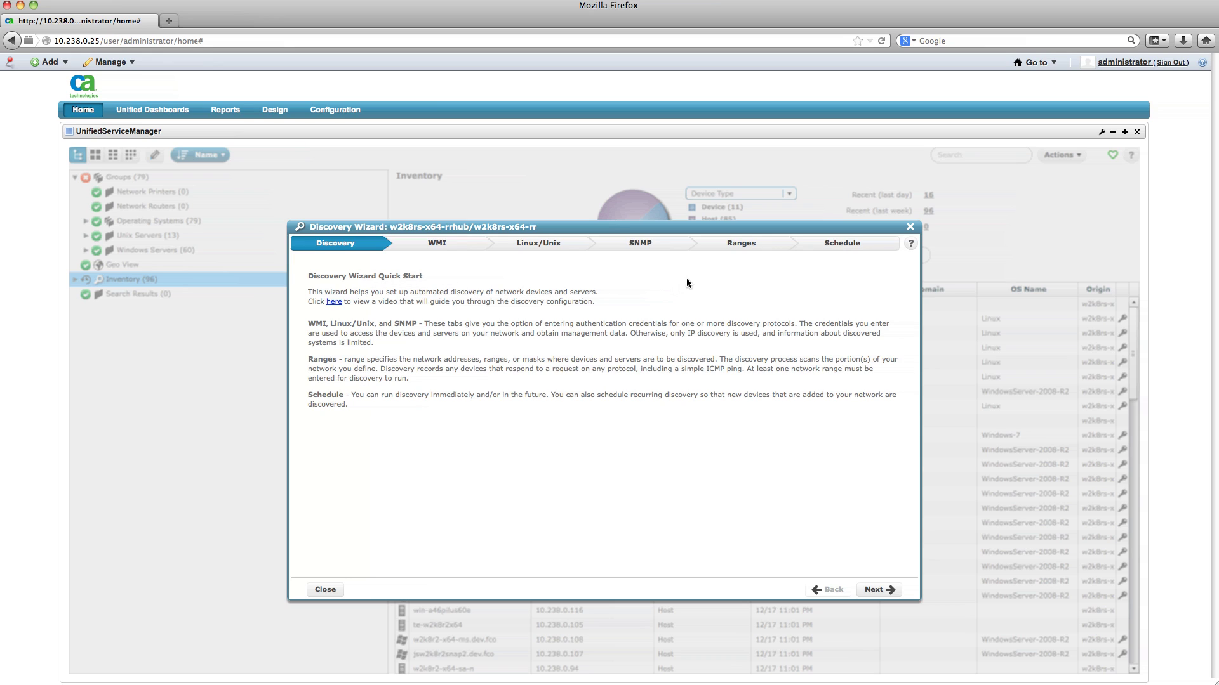
pyautogui.click(753, 245)
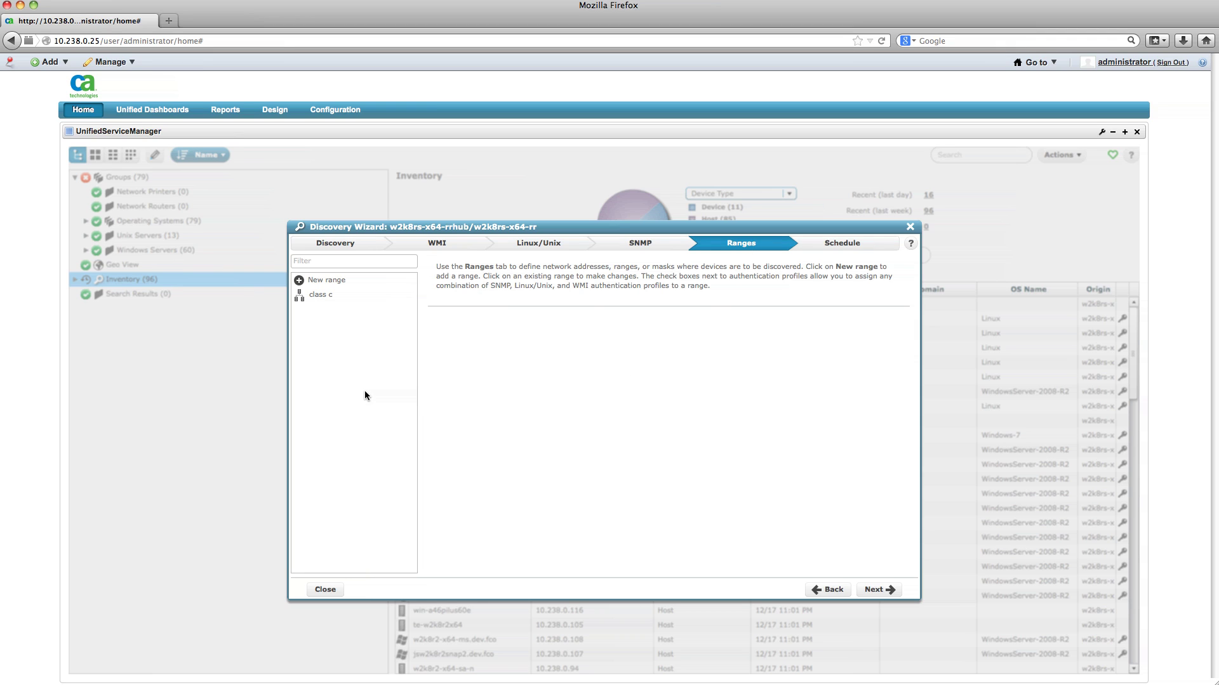
pyautogui.click(341, 281)
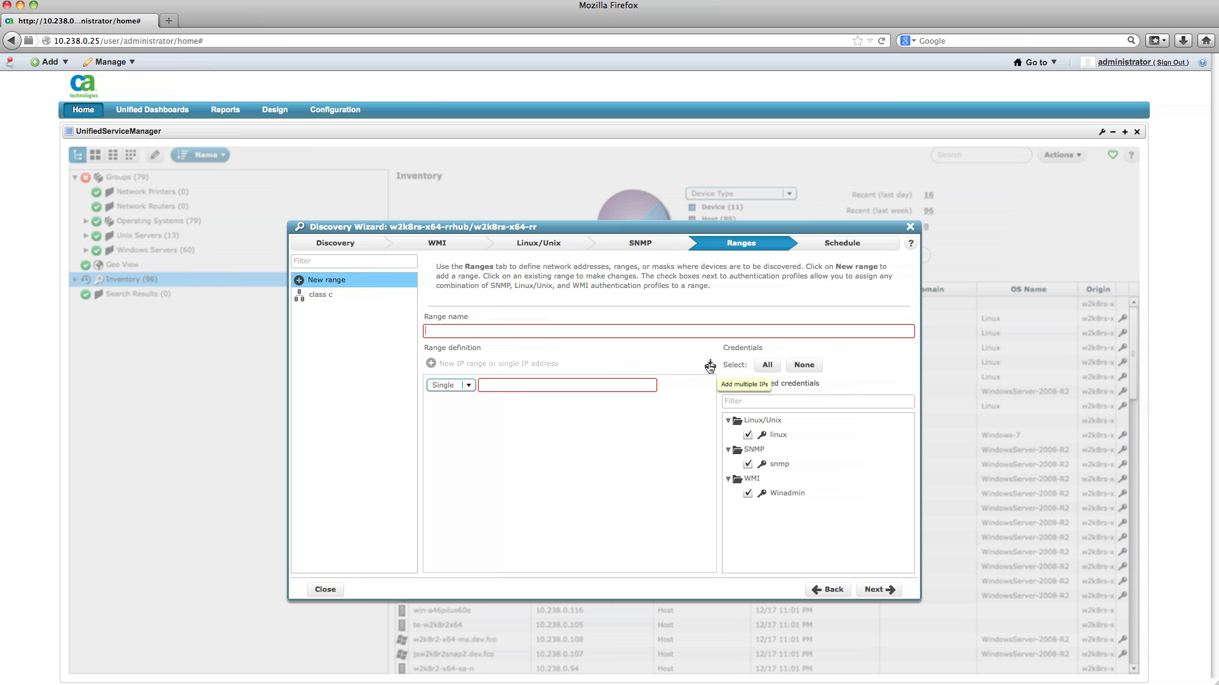
pyautogui.click(703, 333)
# - Name the range 'test import' and import five pasted IPs; two multicast entries show invalid
pyautogui.write('test import')
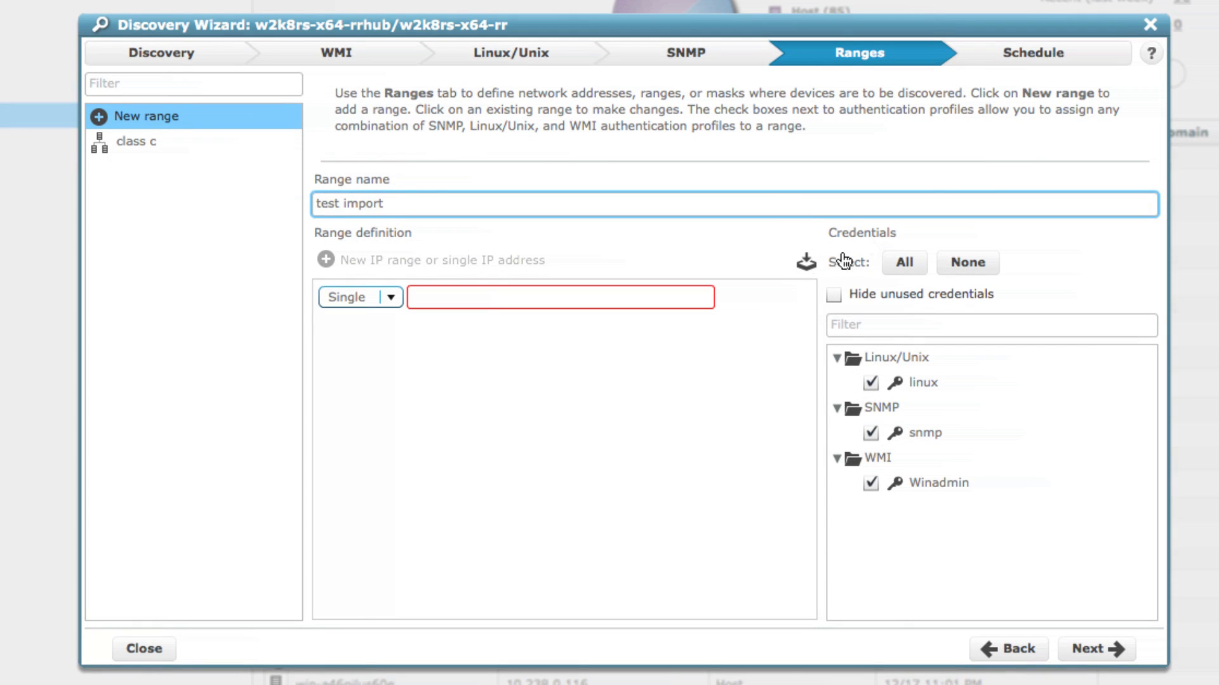
pyautogui.click(806, 271)
pyautogui.rightClick(652, 253)
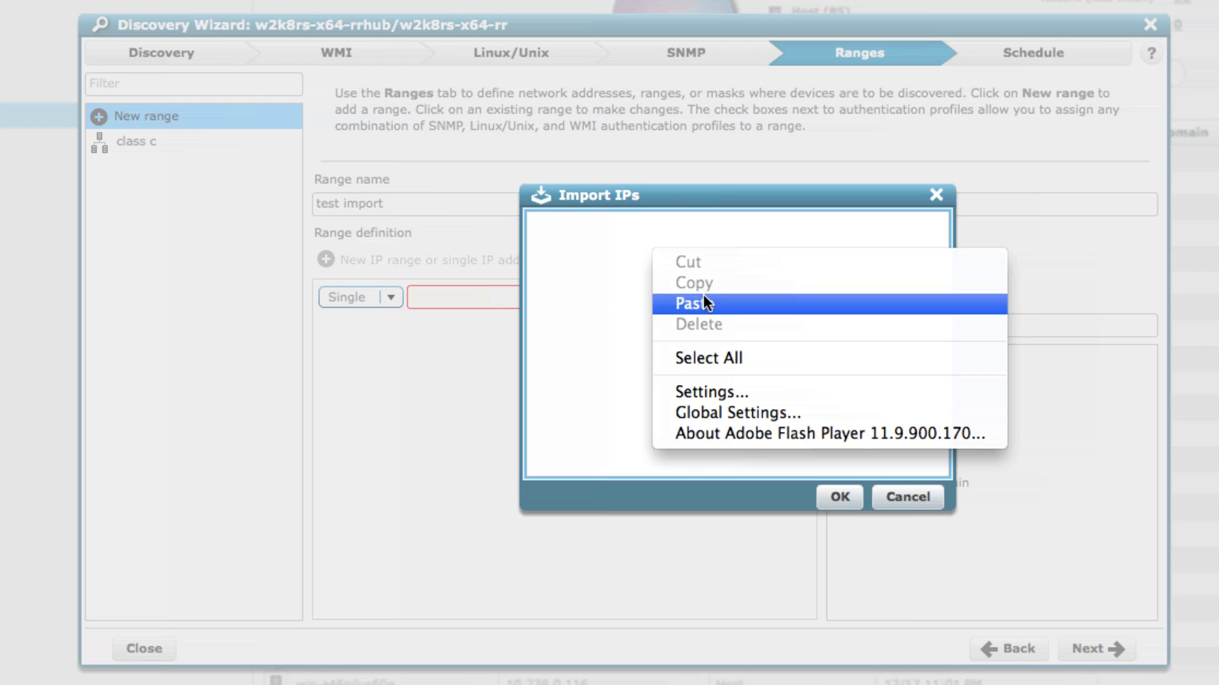
pyautogui.click(702, 299)
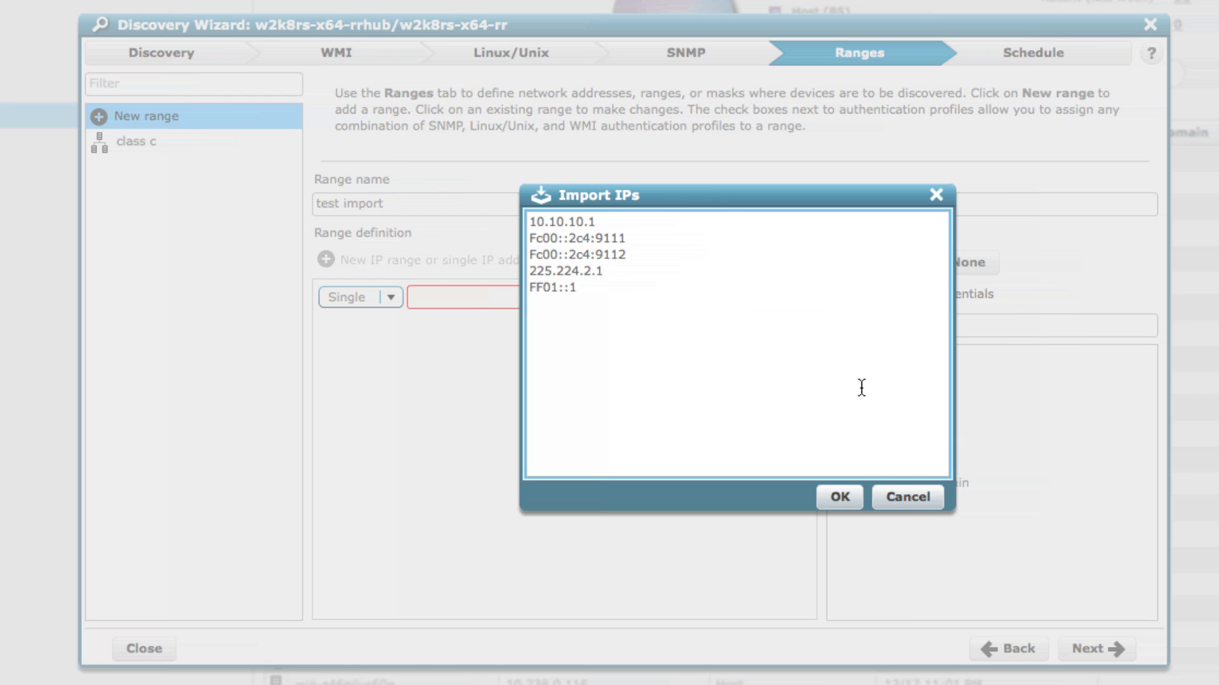
pyautogui.click(839, 495)
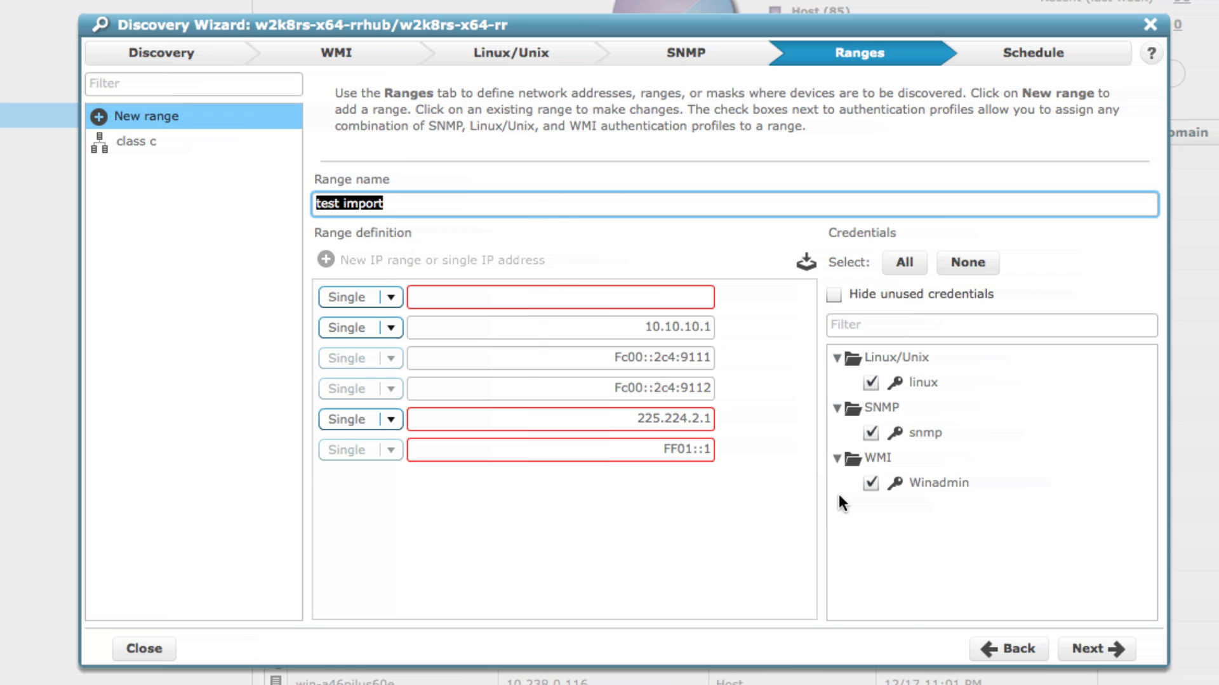
pyautogui.moveTo(688, 455)
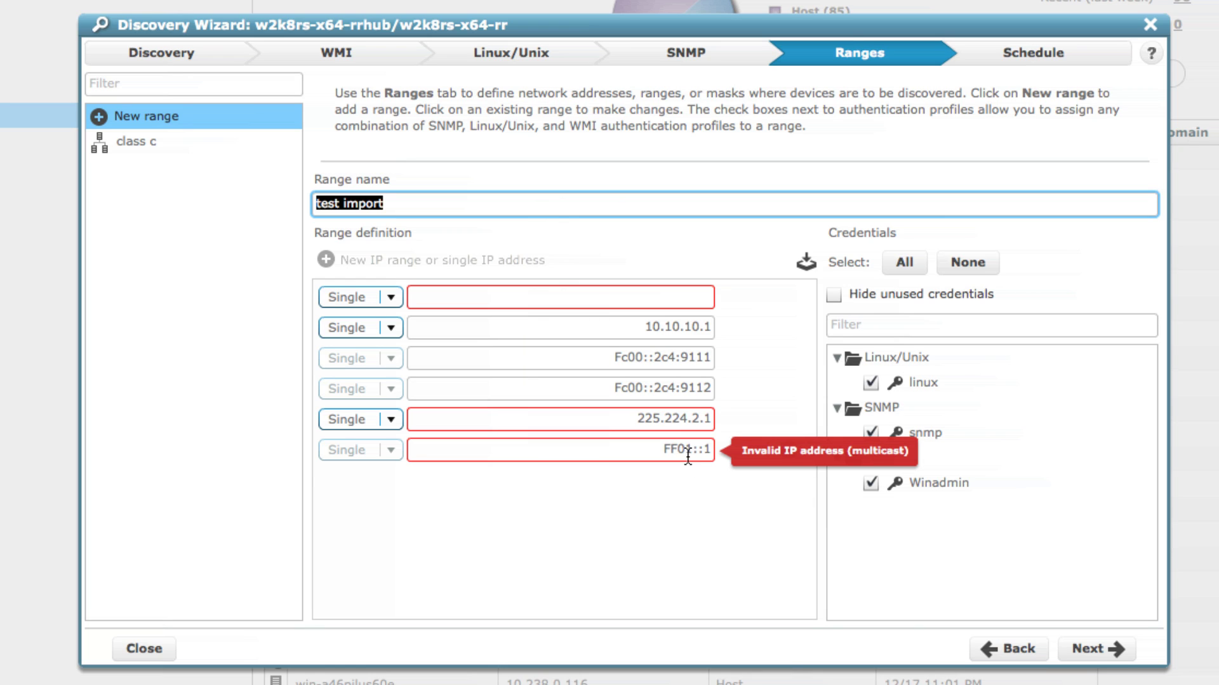
pyautogui.moveTo(704, 424)
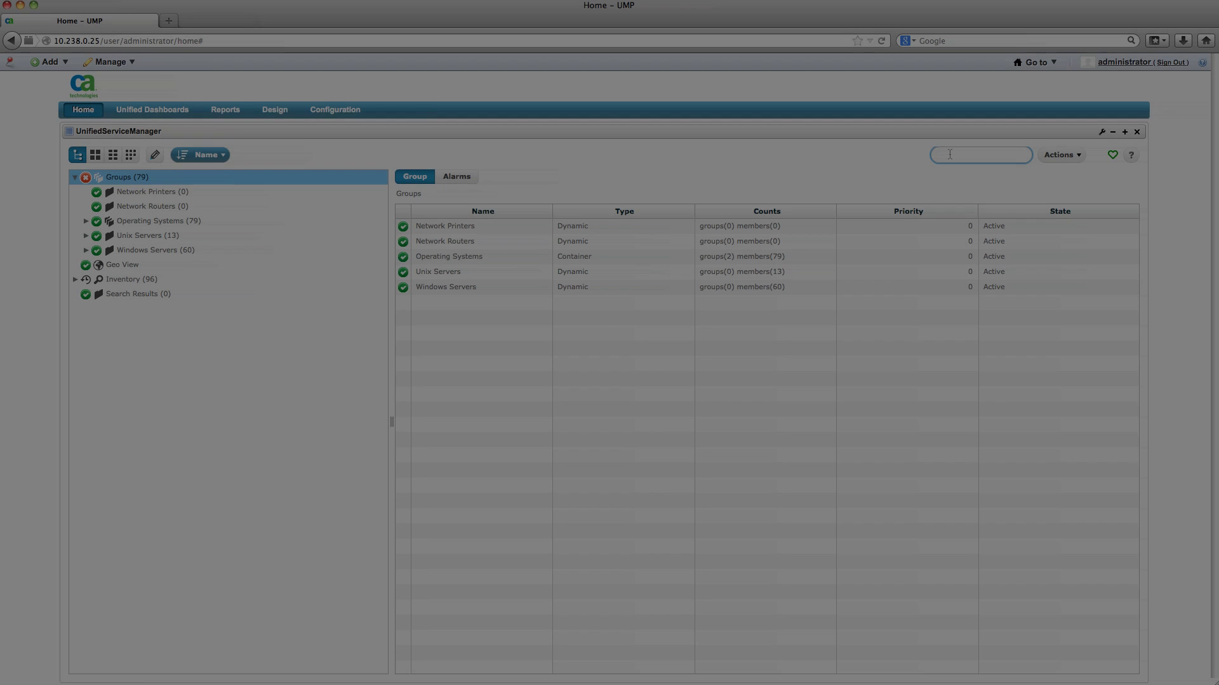
# - Search for 10.238.0.28 and open the matching hyperv2012r2 host's details
pyautogui.write('10.238.0.')
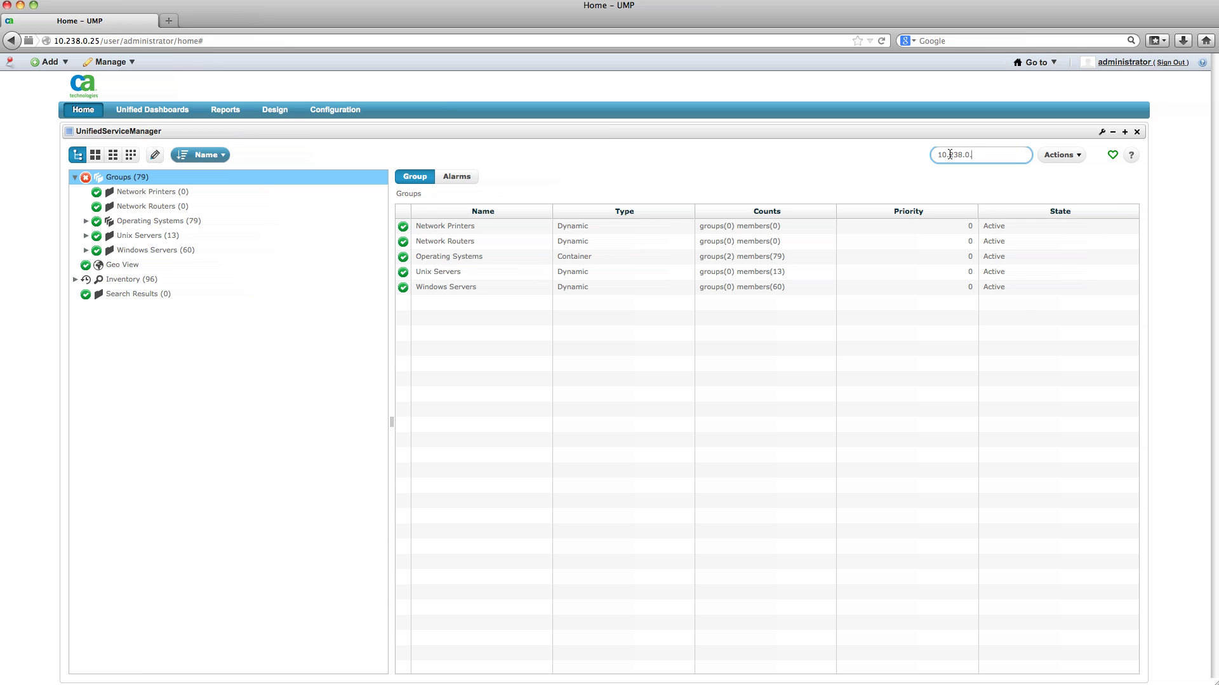
pyautogui.write('8')
pyautogui.press('Return')
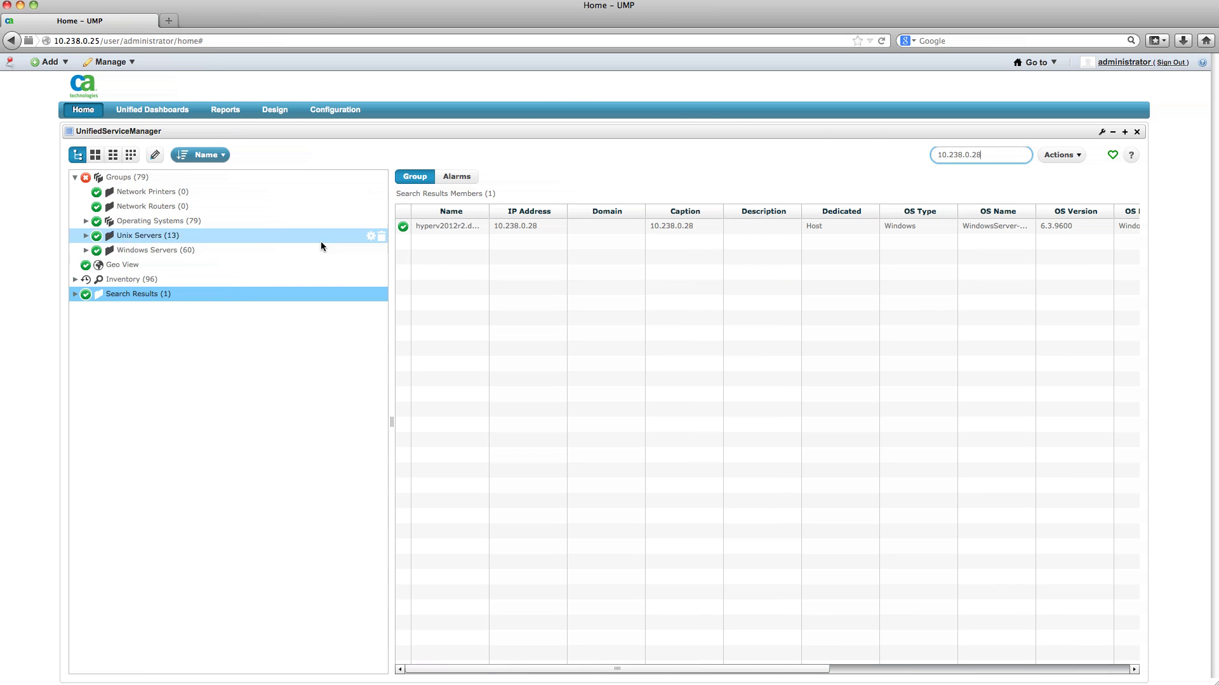
pyautogui.click(75, 295)
pyautogui.click(160, 310)
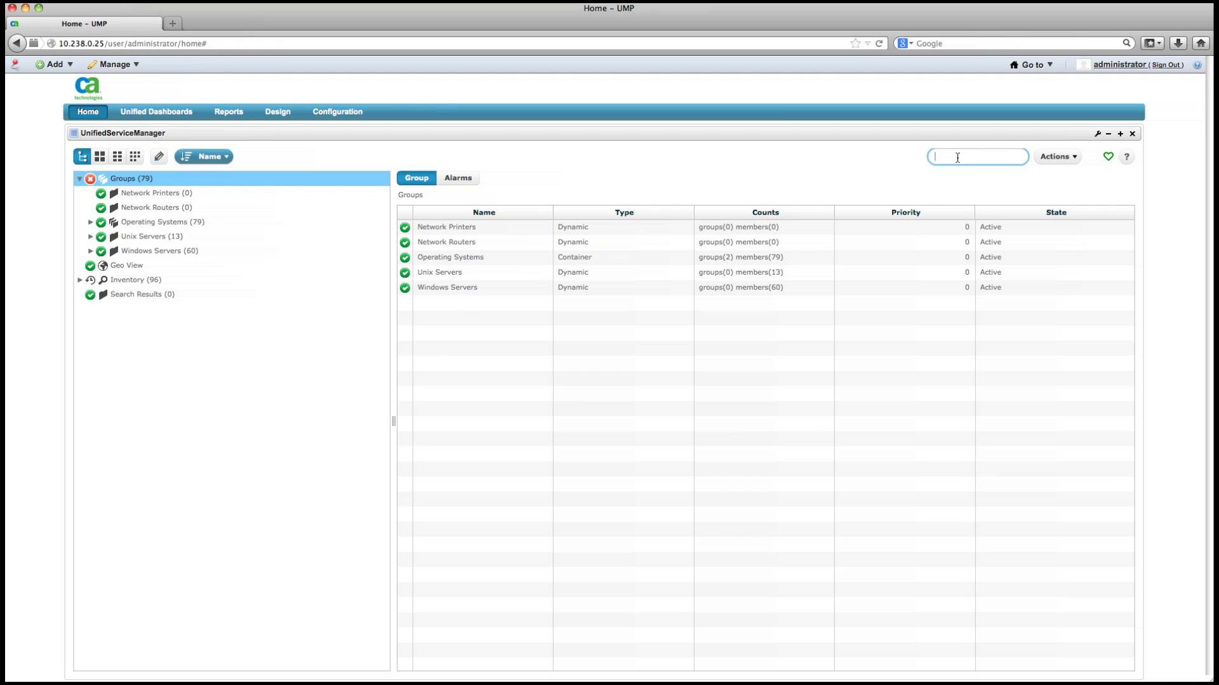
# - Search for the IPv6 fragment :15bc and open the found host's details
pyautogui.write(':15bc')
pyautogui.press('Return')
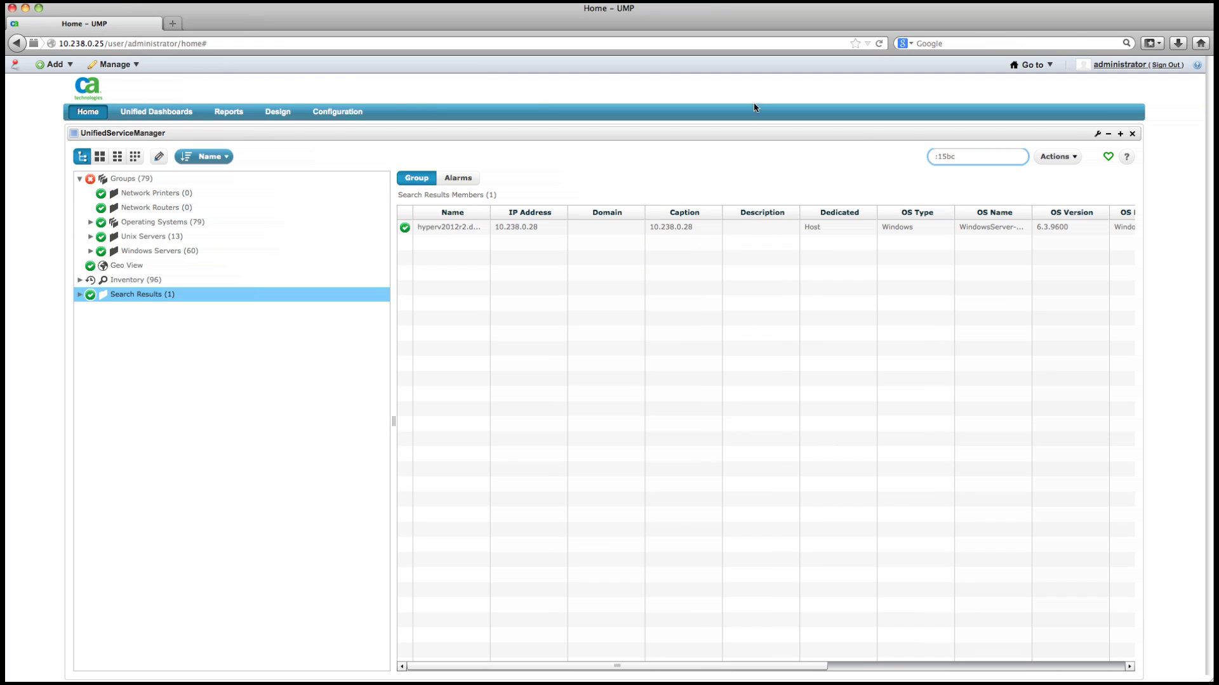
pyautogui.click(79, 294)
pyautogui.click(146, 309)
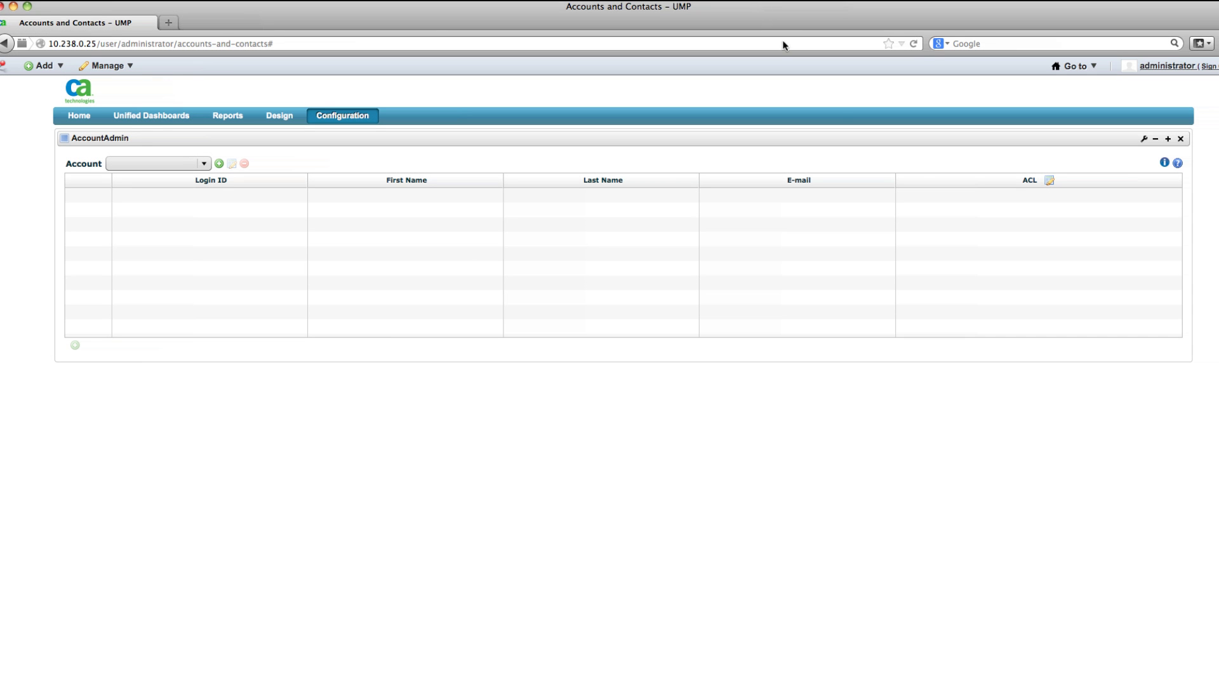
# - Display the Administrator ACL's UMP view options for USM Tree, with geo view and inventory enabled
pyautogui.click(1049, 181)
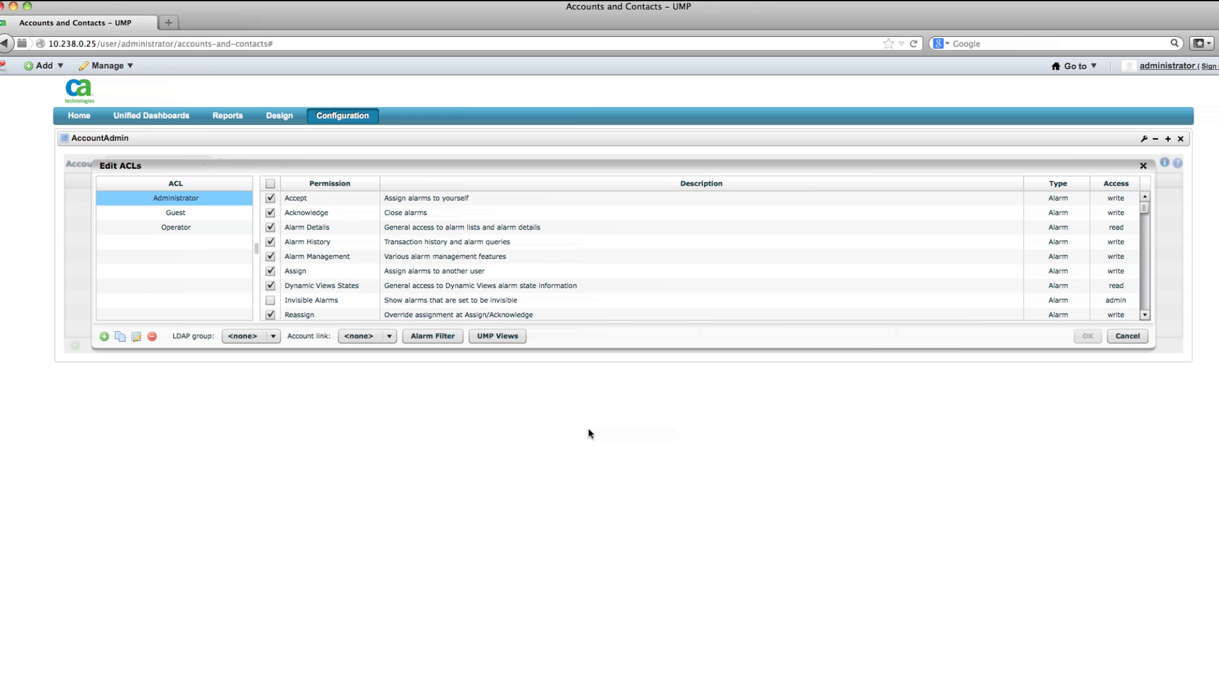
pyautogui.click(494, 339)
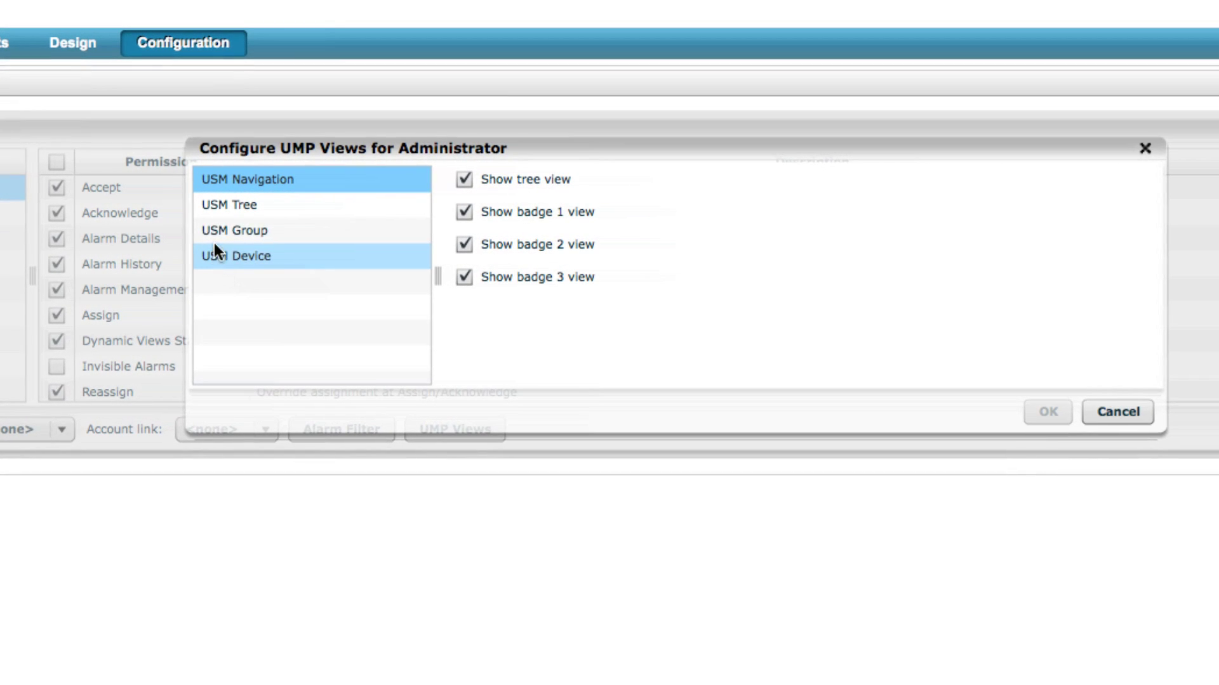
pyautogui.click(360, 201)
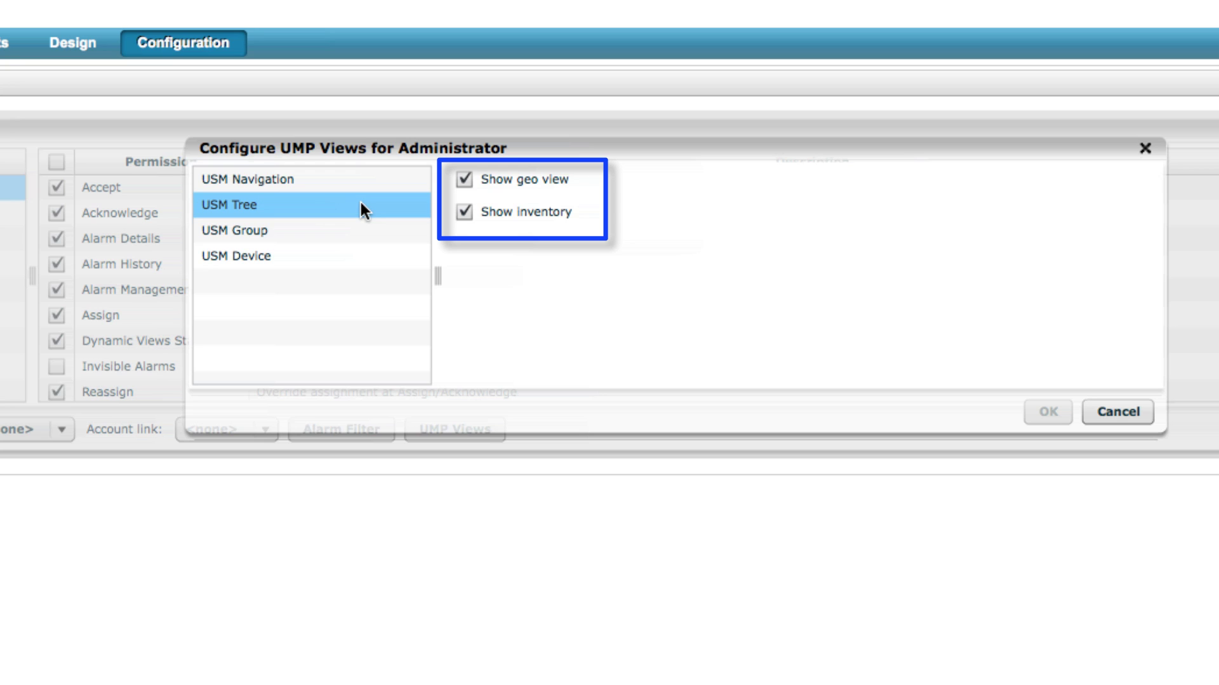